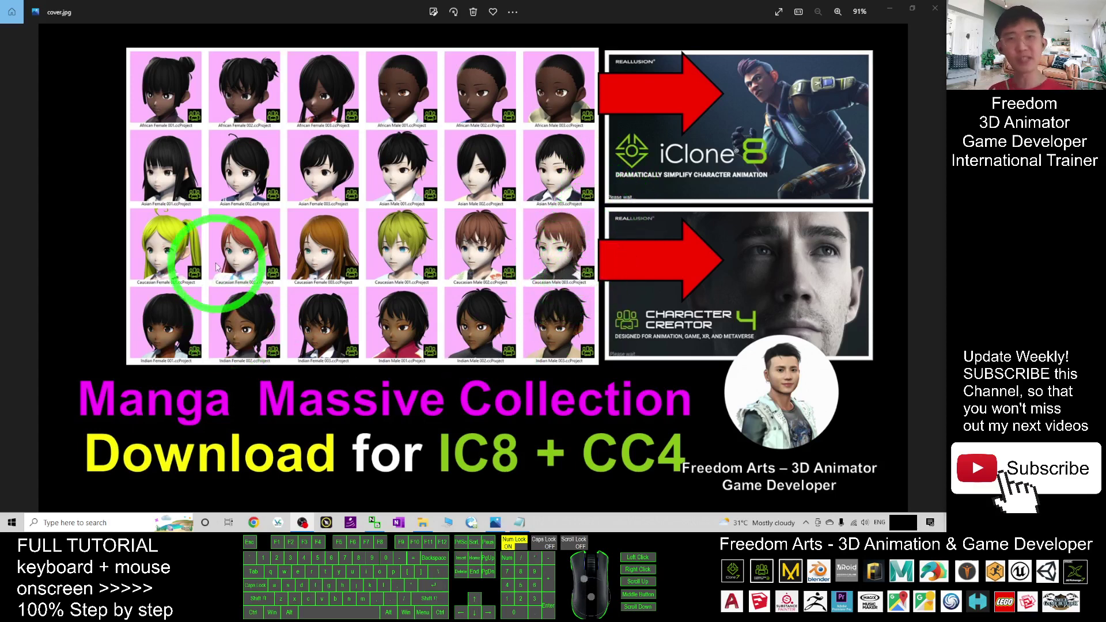
Step: Bring the notes file window to the front
{"action": "left_click", "coordinate": [518, 522]}
{"action": "scroll", "coordinate": [513, 89], "scroll_direction": "up", "scroll_amount": 4}
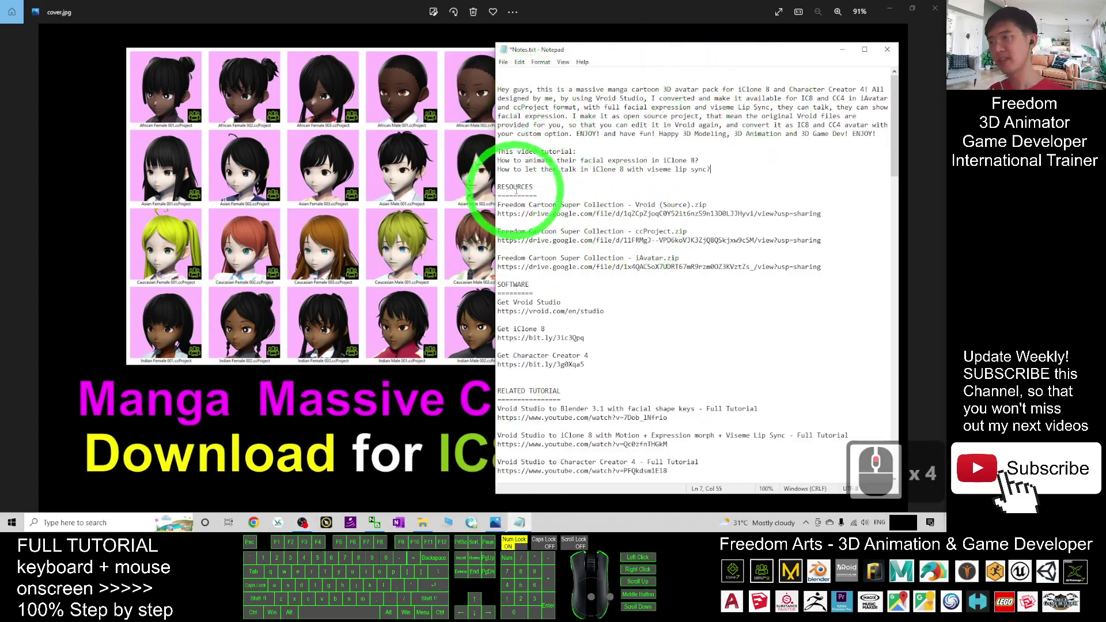
{"action": "left_click", "coordinate": [581, 205]}
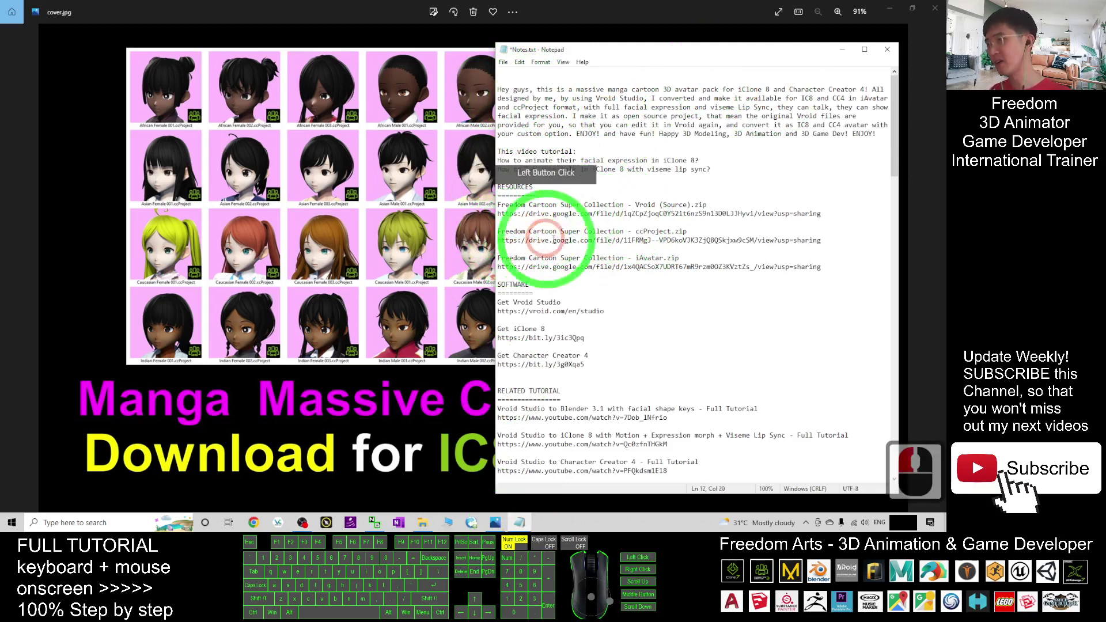
{"action": "left_click", "coordinate": [634, 232]}
{"action": "left_click", "coordinate": [593, 231]}
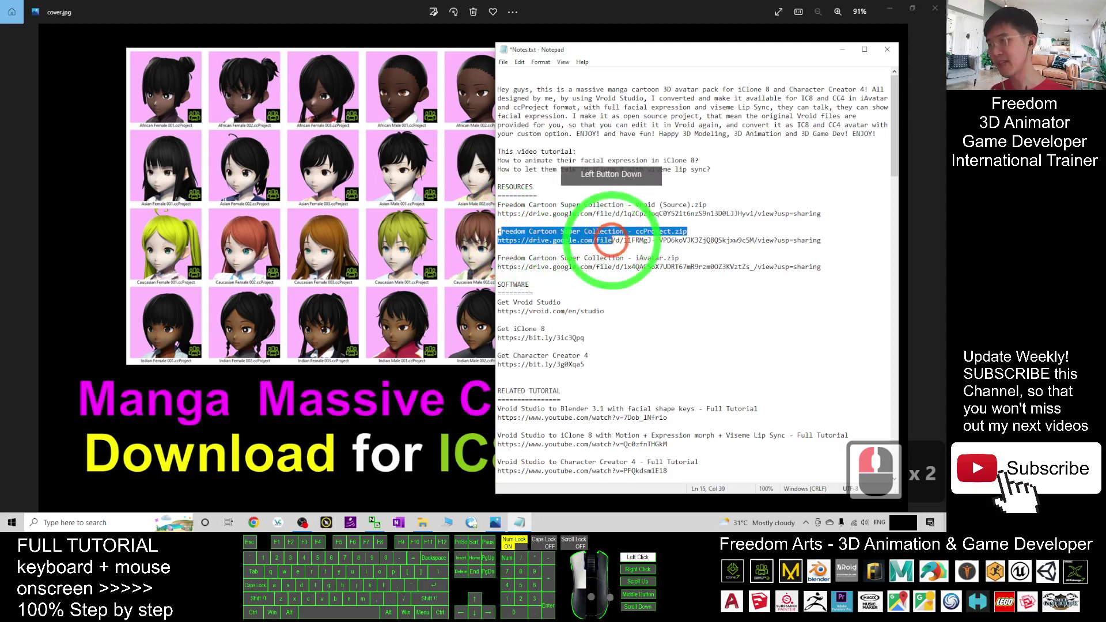
{"action": "left_click", "coordinate": [662, 231]}
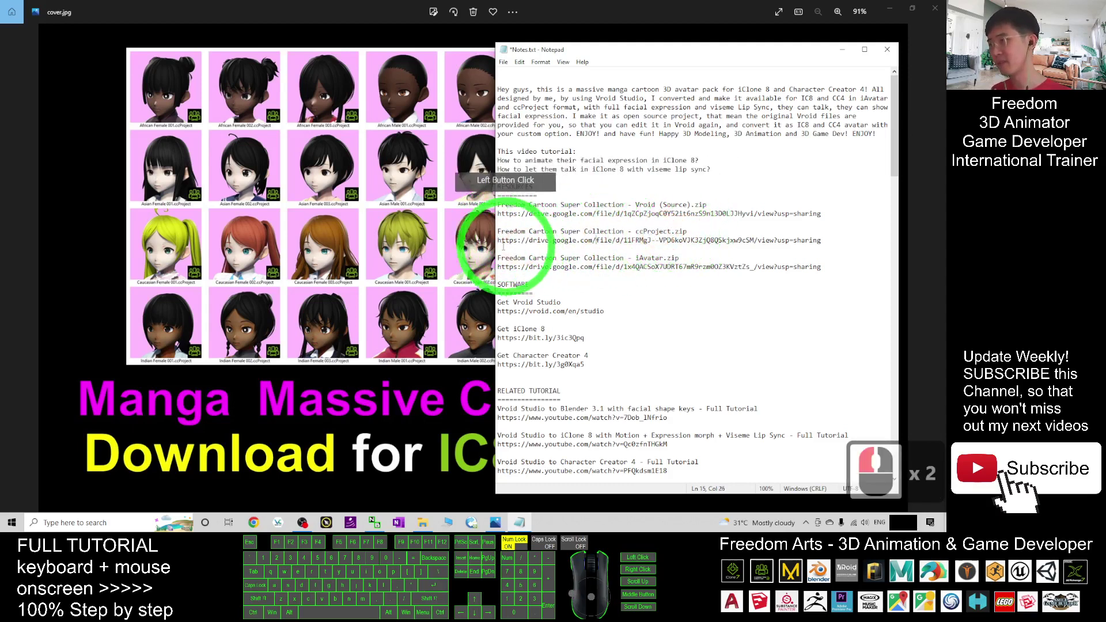
{"action": "double_click", "coordinate": [636, 257]}
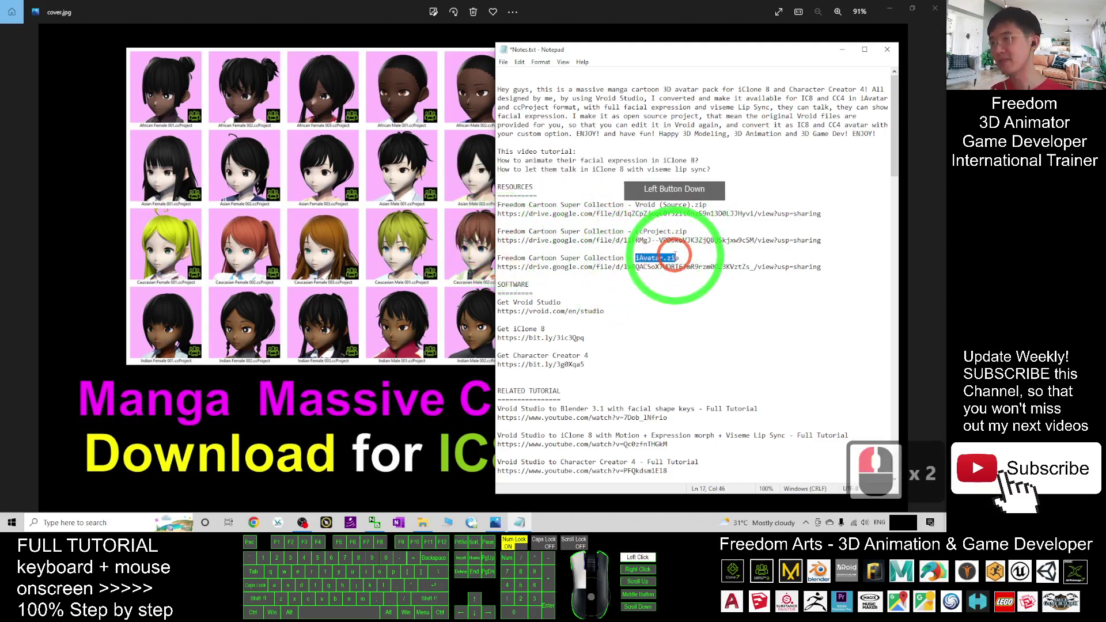
{"action": "left_click_drag", "start_coordinate": [498, 231], "coordinate": [726, 258]}
{"action": "left_click", "coordinate": [680, 256]}
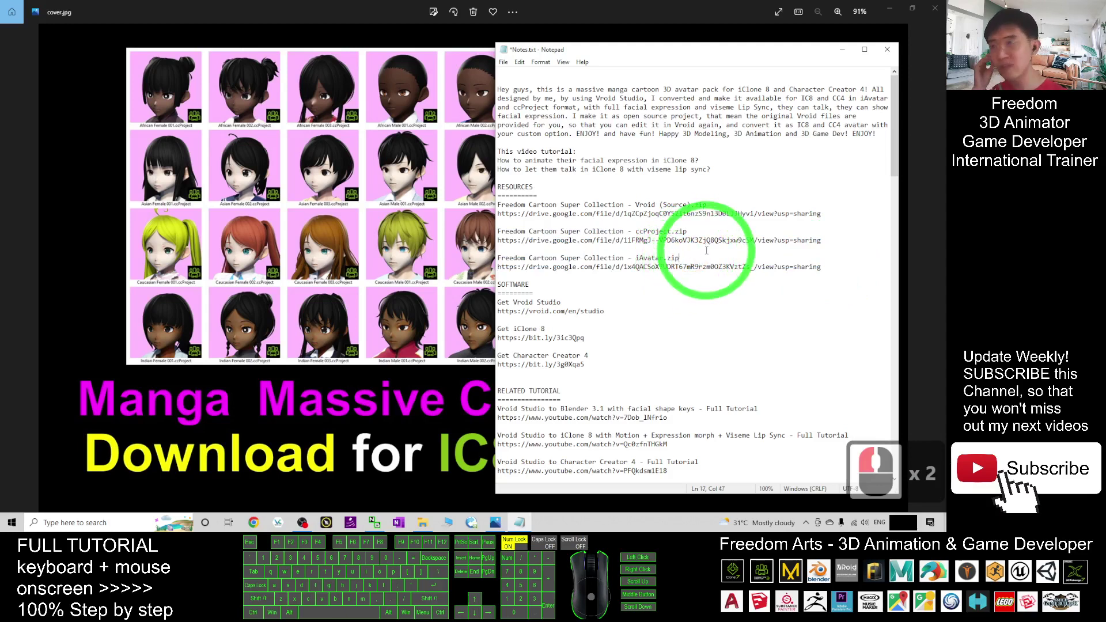
{"action": "left_click", "coordinate": [829, 267]}
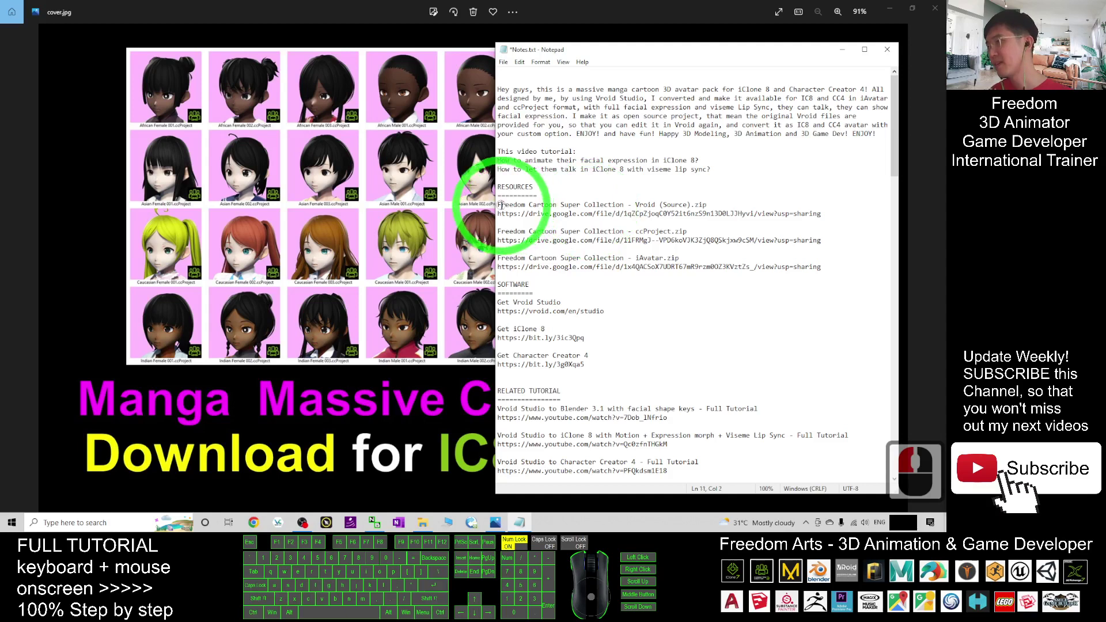
{"action": "left_click_drag", "start_coordinate": [500, 205], "coordinate": [703, 208]}
{"action": "double_click", "coordinate": [648, 205]}
{"action": "left_click", "coordinate": [685, 205]}
{"action": "left_click_drag", "start_coordinate": [636, 206], "coordinate": [659, 205]}
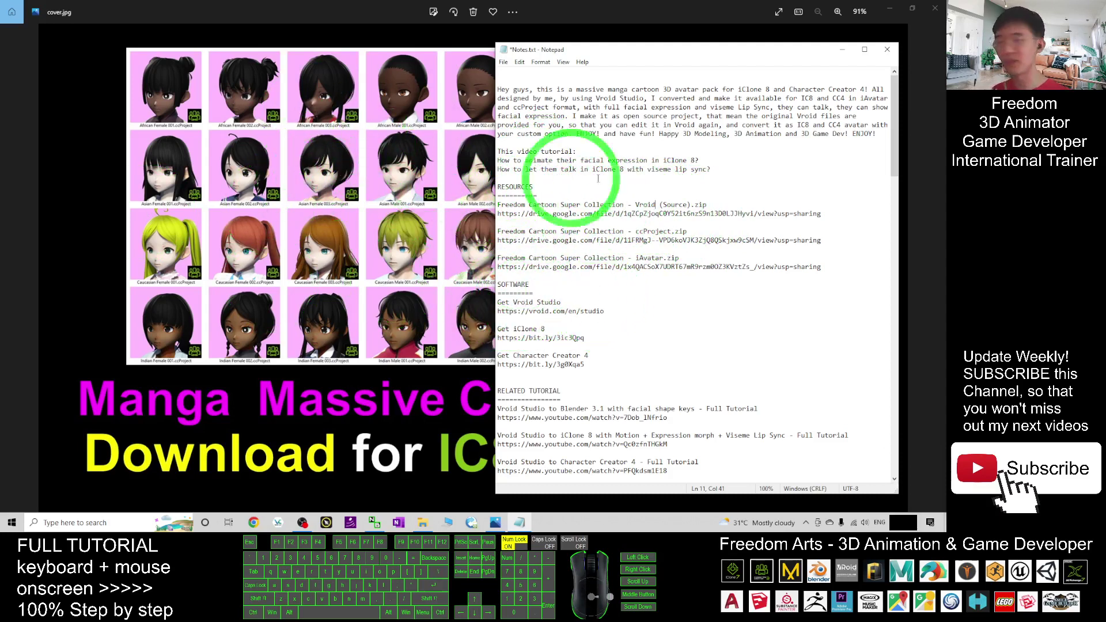
{"action": "left_click_drag", "start_coordinate": [707, 205], "coordinate": [594, 205]}
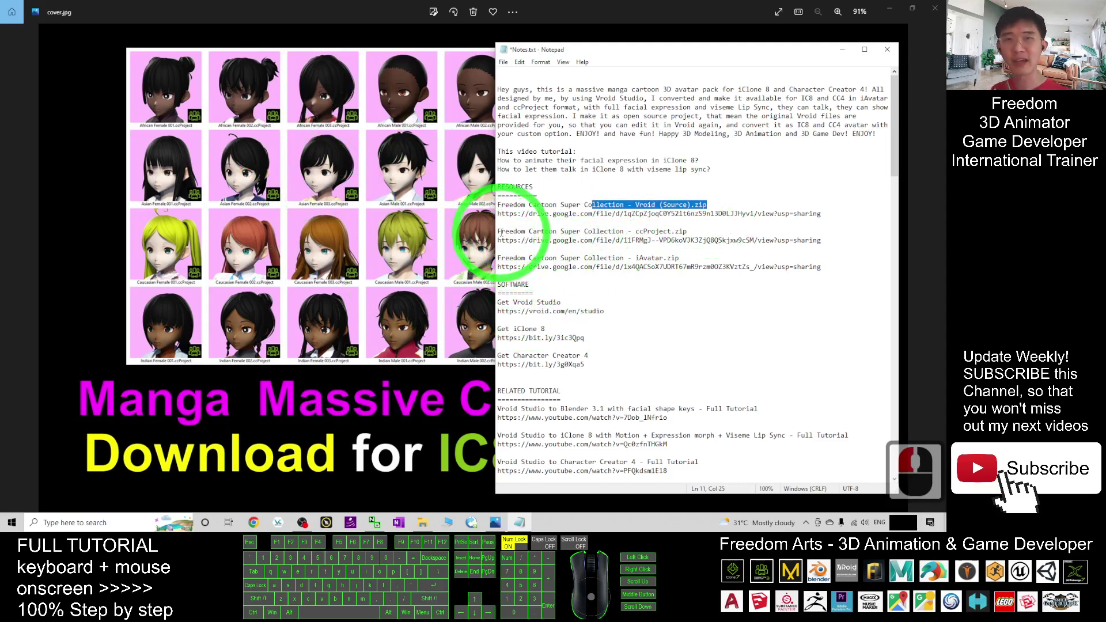
{"action": "left_click_drag", "start_coordinate": [498, 231], "coordinate": [821, 269]}
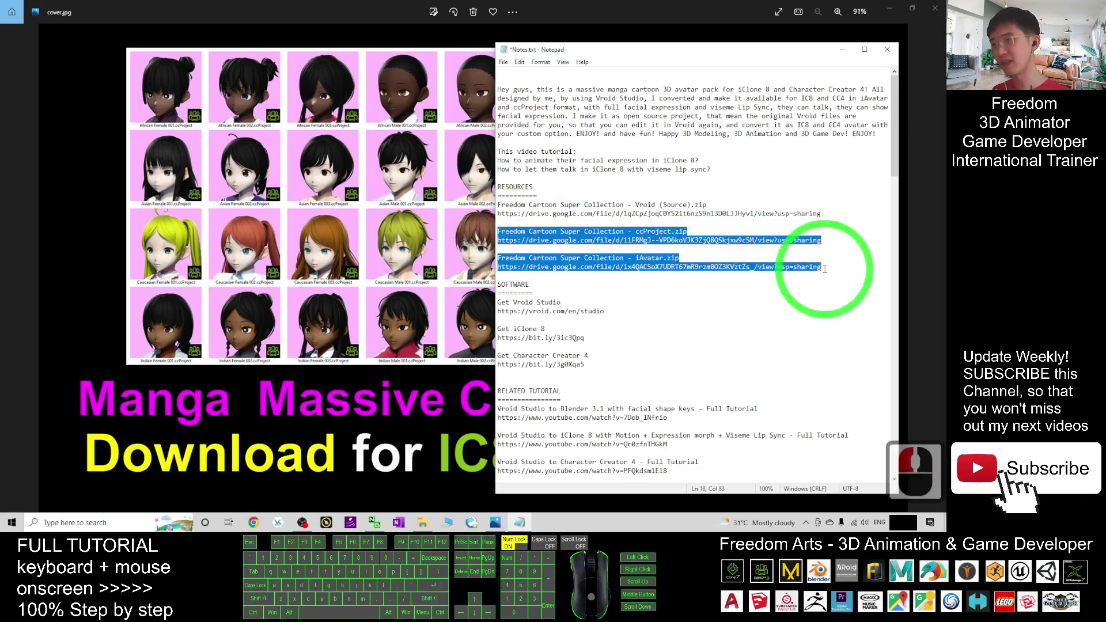
{"action": "left_click", "coordinate": [390, 244]}
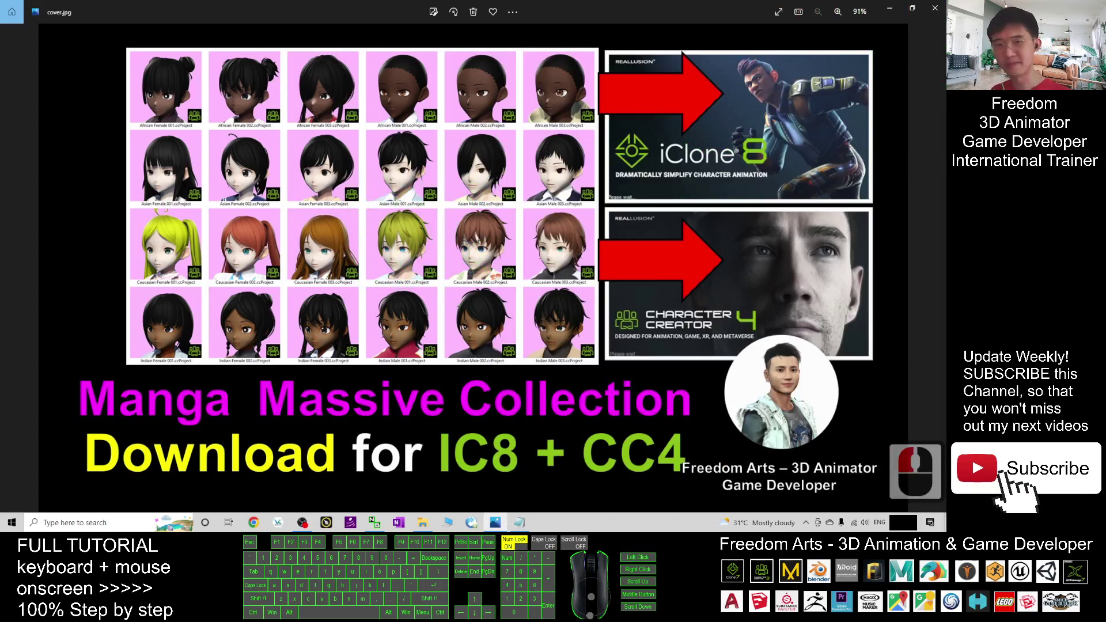
Step: Restore the ccProject and iAvatar folder windows from the desktop and maximize both
{"action": "key", "text": "super+d"}
{"action": "left_click", "coordinate": [587, 384]}
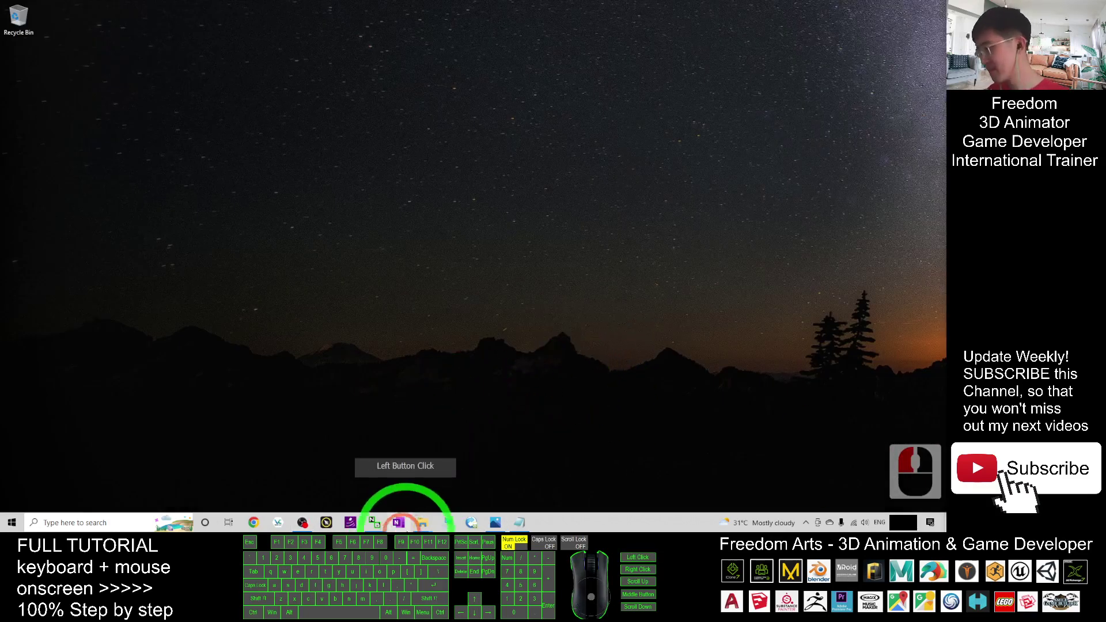
{"action": "left_click", "coordinate": [436, 522]}
{"action": "left_click", "coordinate": [478, 478]}
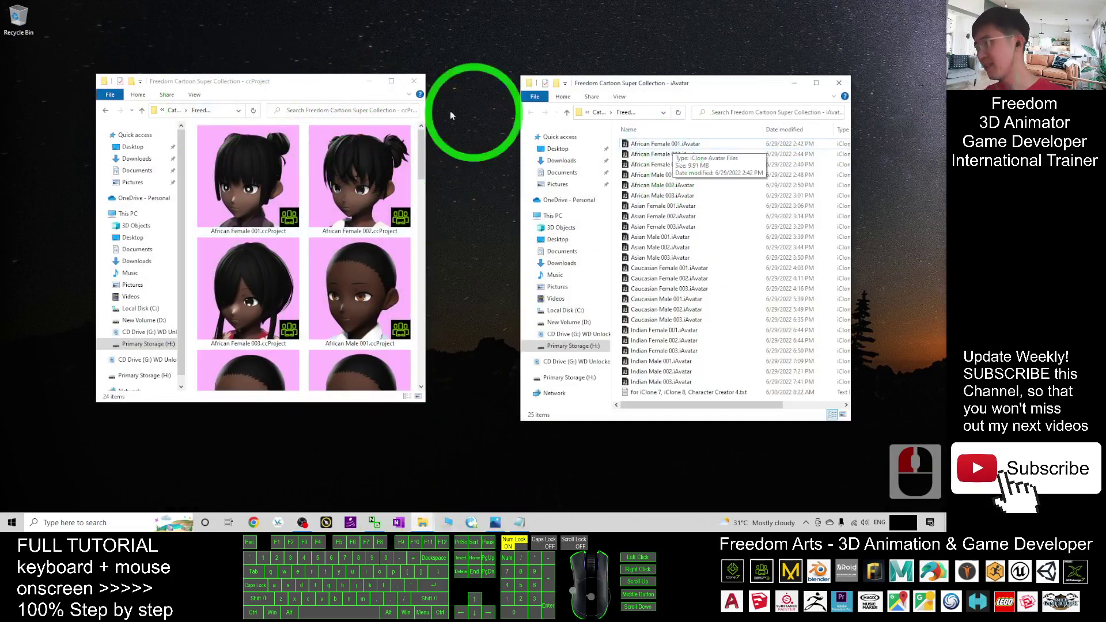
{"action": "left_click", "coordinate": [390, 80]}
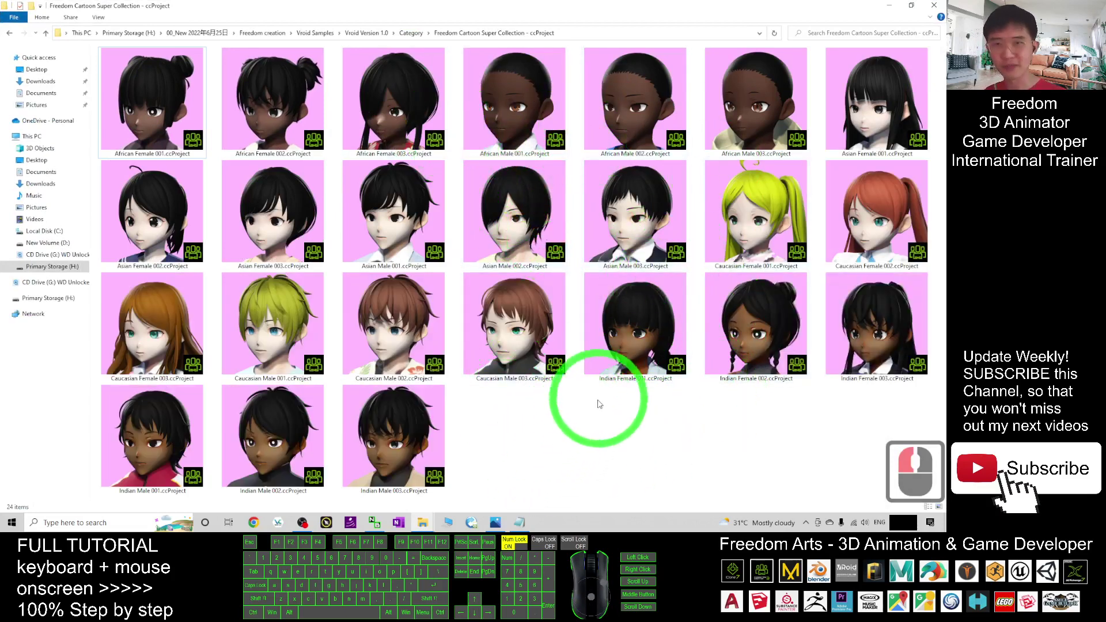
{"action": "left_click", "coordinate": [419, 523]}
{"action": "left_click", "coordinate": [487, 403]}
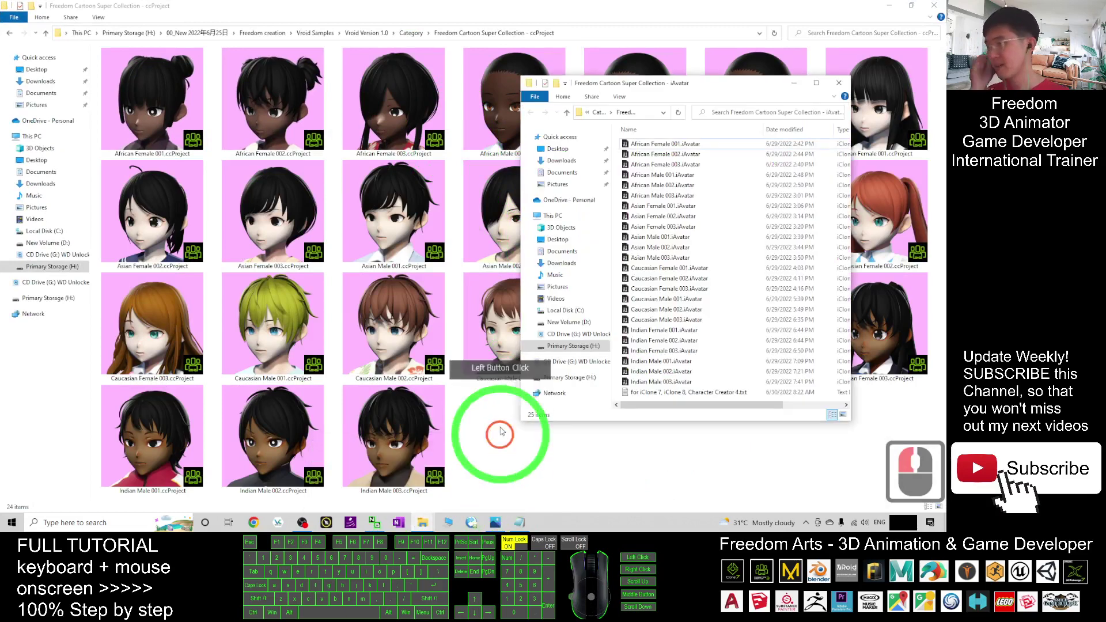
{"action": "left_click", "coordinate": [815, 83]}
Step: Show the iAvatar files as Medium icons and shrink that window to reveal the ccProject folder
{"action": "left_click", "coordinate": [519, 217]}
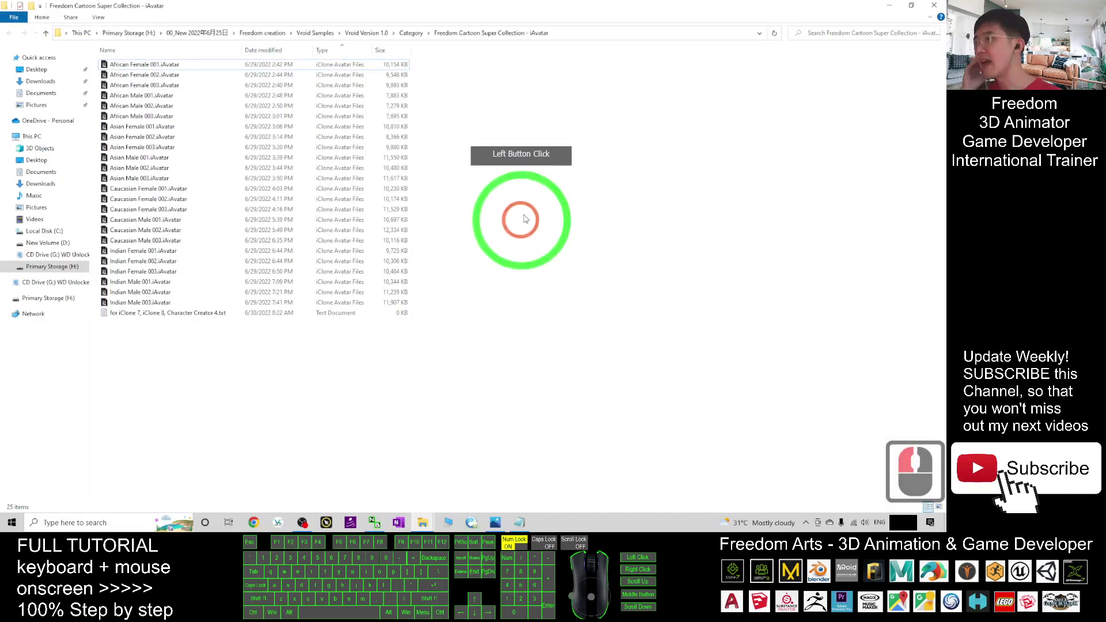
{"action": "right_click", "coordinate": [552, 174]}
{"action": "mouse_move", "coordinate": [576, 193]}
{"action": "left_click", "coordinate": [708, 206]}
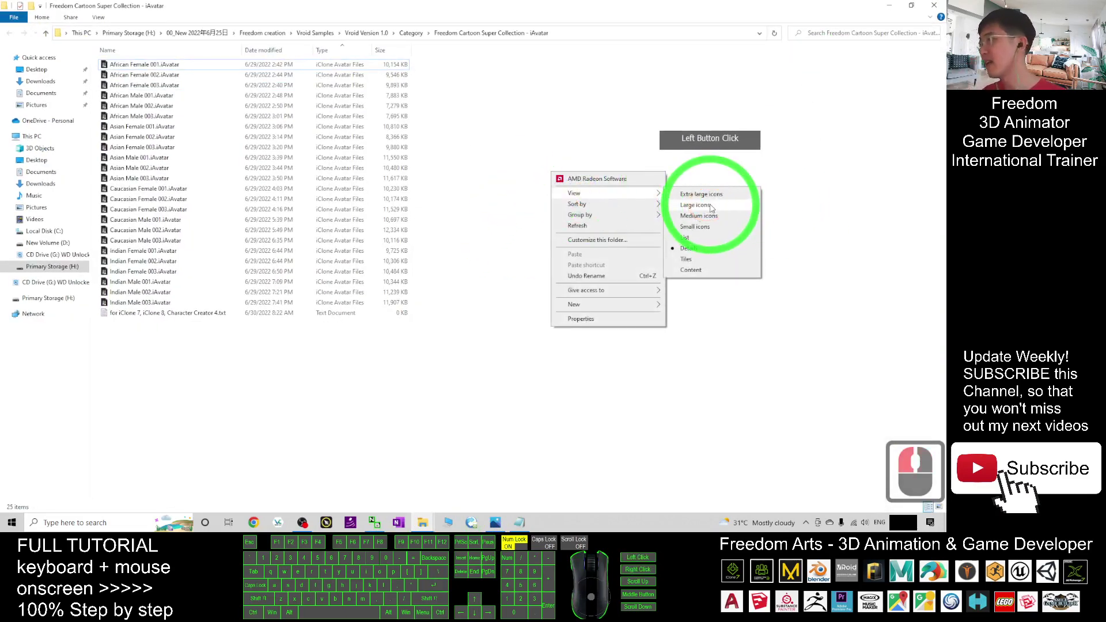
{"action": "left_click", "coordinate": [712, 205]}
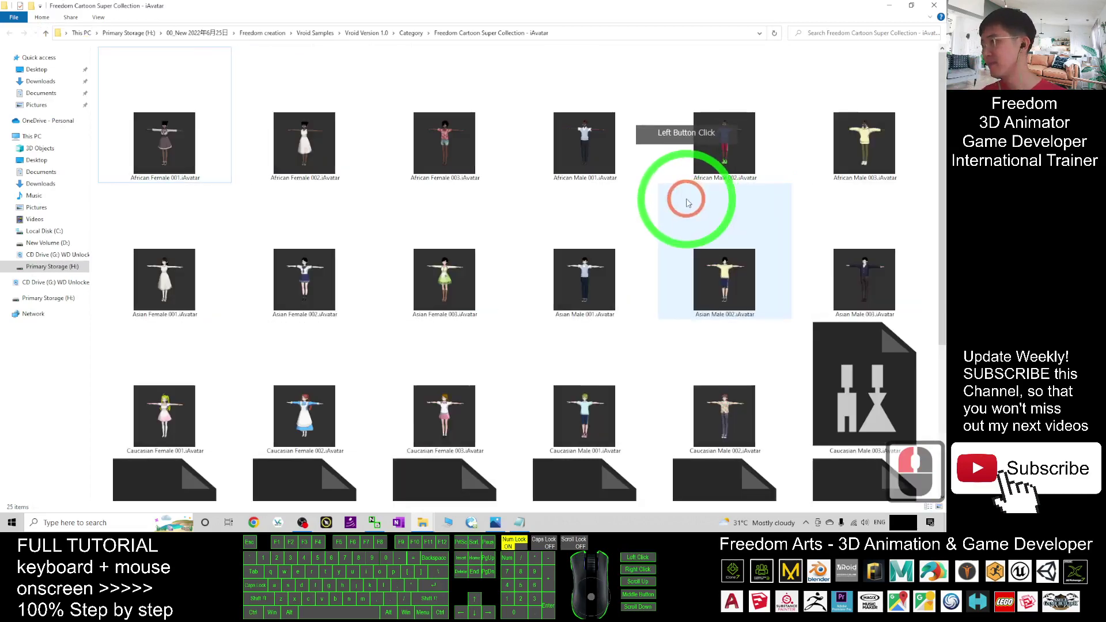
{"action": "right_click", "coordinate": [510, 224]}
{"action": "mouse_move", "coordinate": [521, 226]}
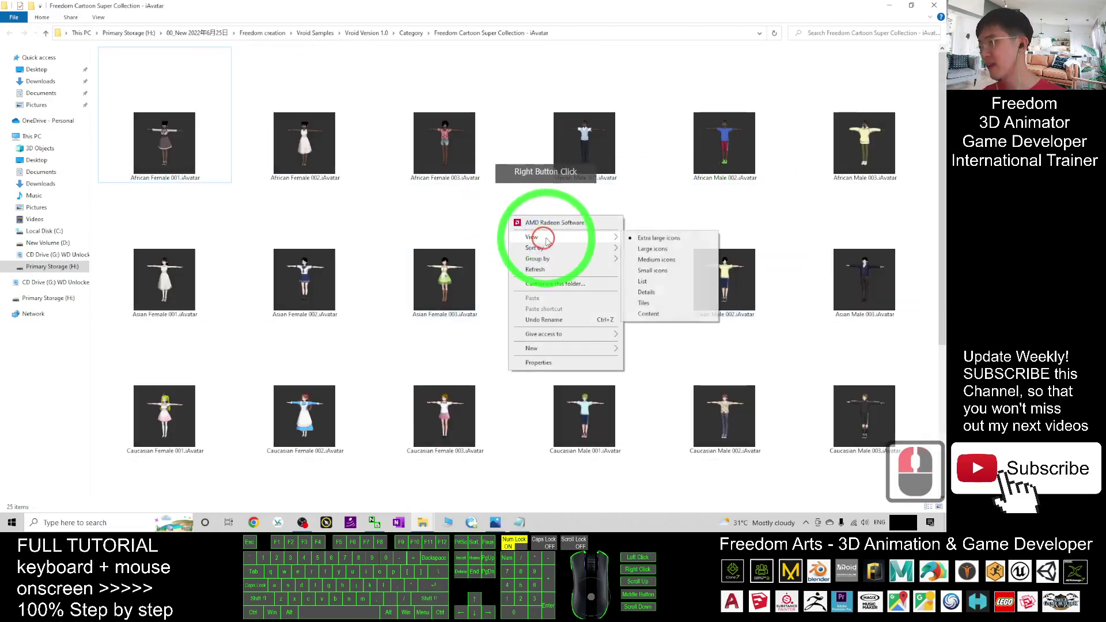
{"action": "left_click", "coordinate": [674, 255]}
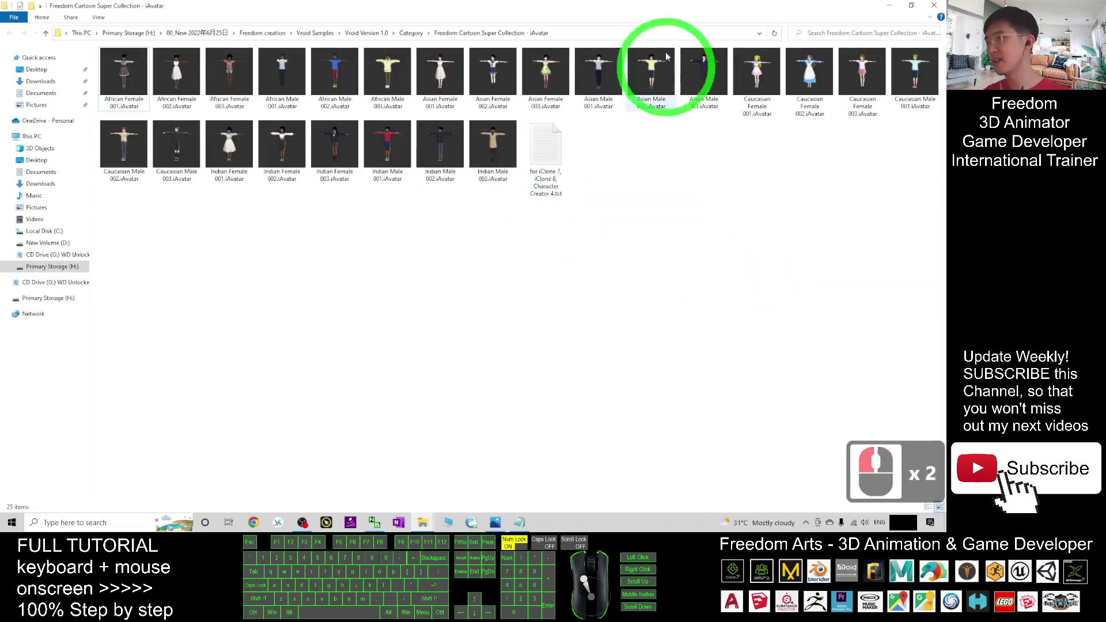
{"action": "left_click_drag", "start_coordinate": [496, 5], "coordinate": [612, 117]}
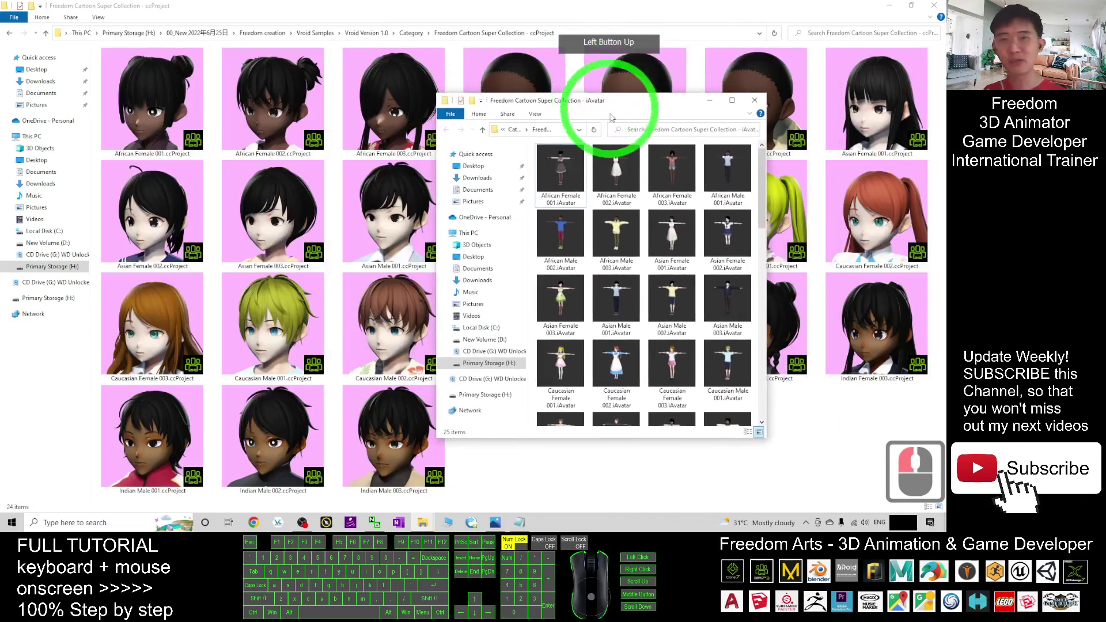
{"action": "left_click", "coordinate": [113, 522]}
Step: Search 'character' to launch Character Creator v4.01, then hide the ccProject folder window
{"action": "type", "text": "charac"}
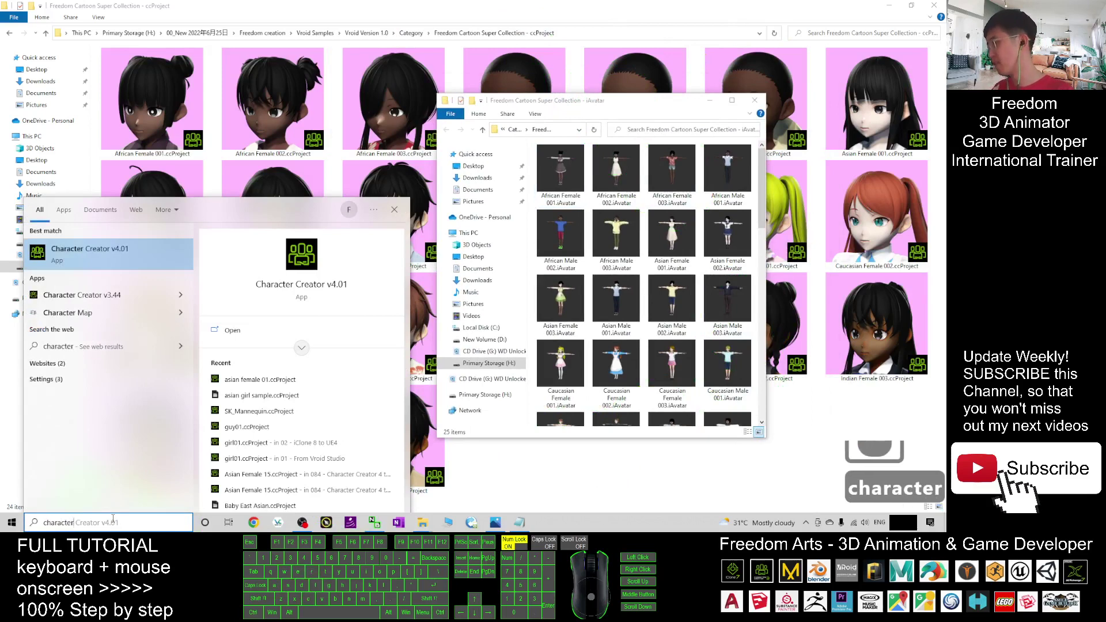
{"action": "type", "text": "ter"}
{"action": "left_click", "coordinate": [104, 253]}
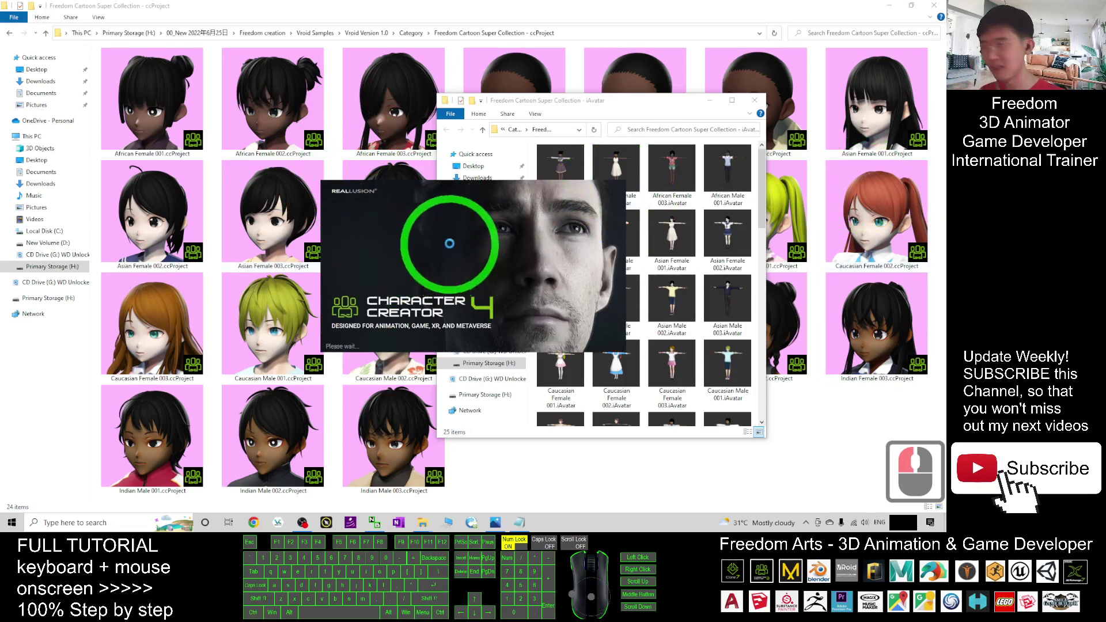
{"action": "left_click", "coordinate": [543, 290]}
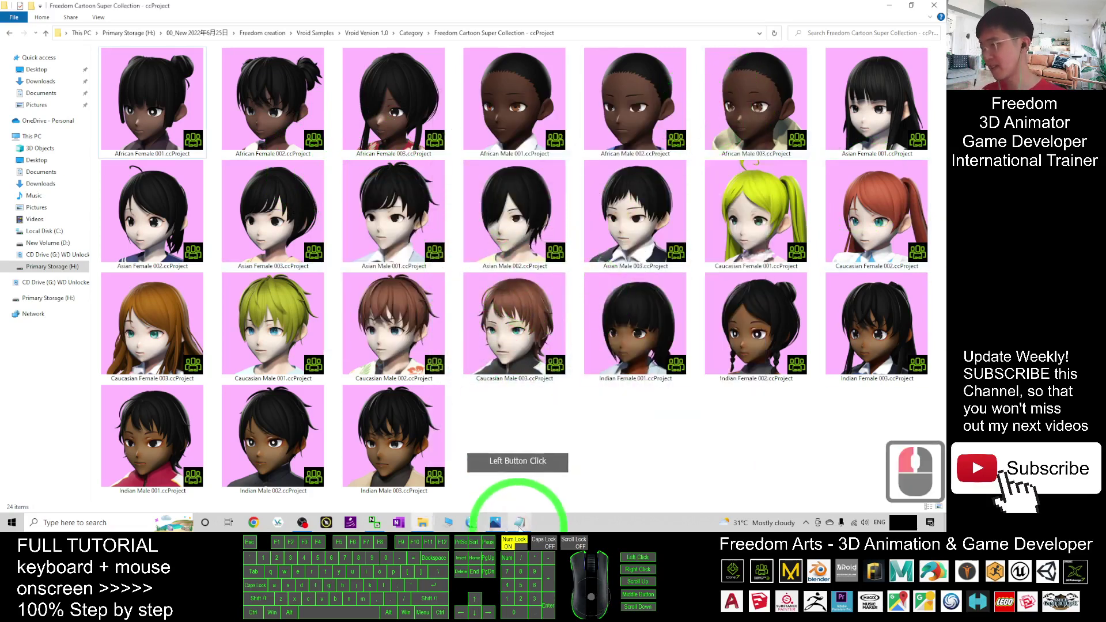
{"action": "left_click", "coordinate": [886, 7]}
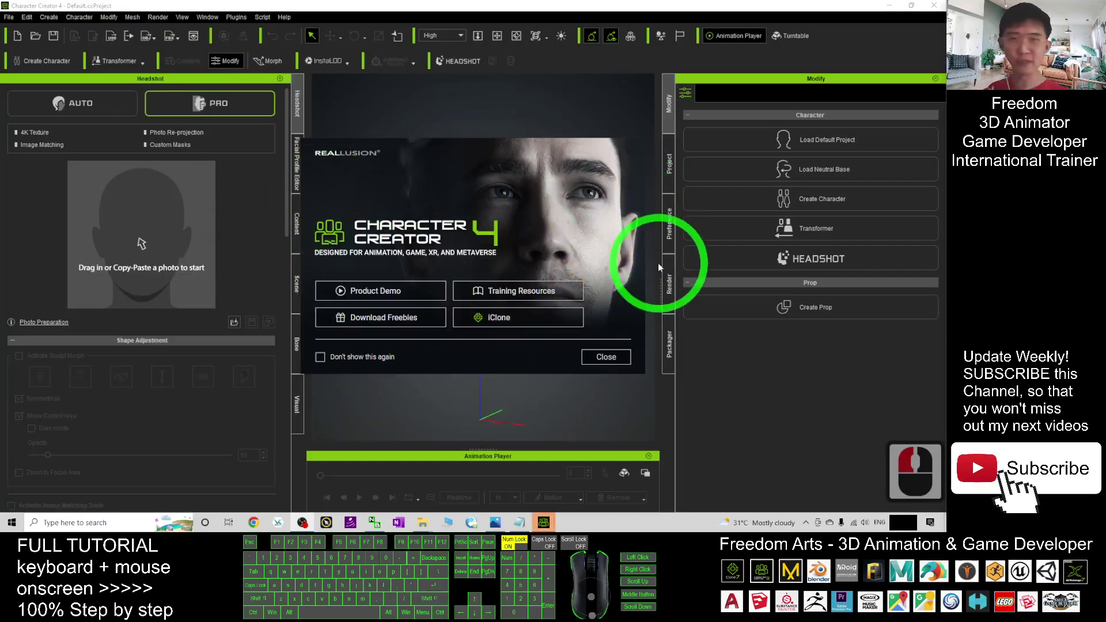
Step: Dismiss the Character Creator welcome screen and bring the ccProject folder back to the front
{"action": "left_click", "coordinate": [605, 358]}
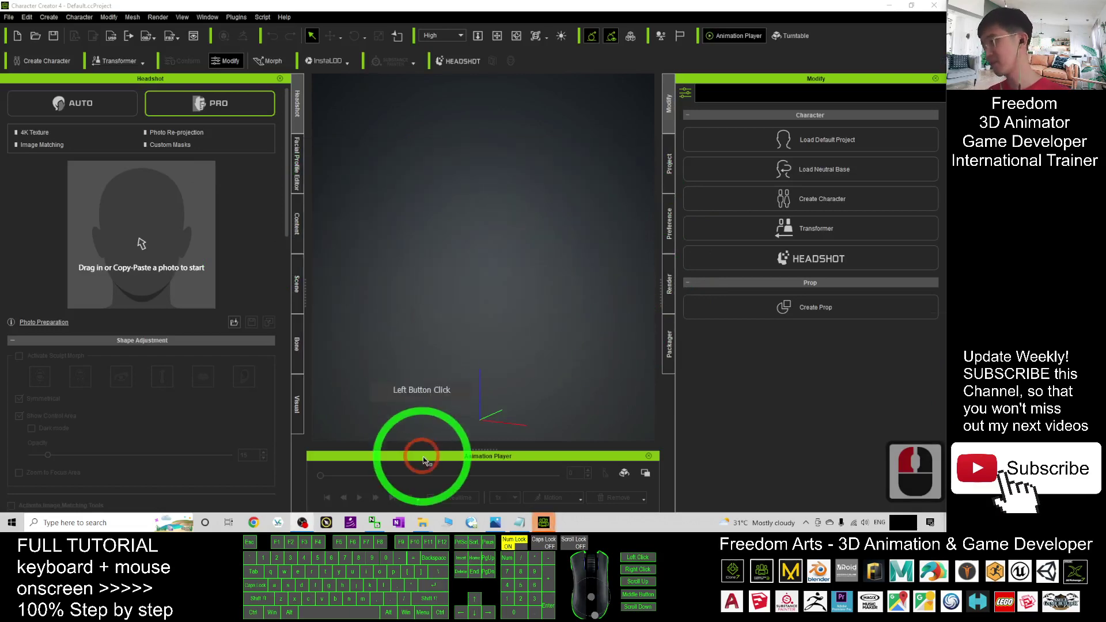
{"action": "left_click", "coordinate": [422, 521]}
{"action": "left_click", "coordinate": [419, 507]}
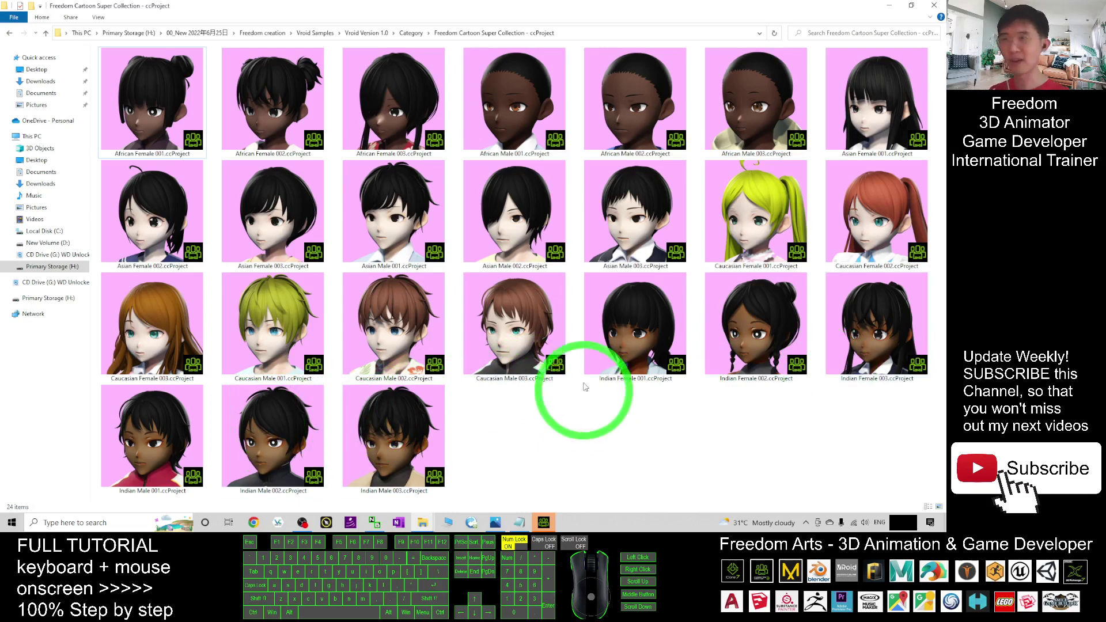
Step: Drag Asian Female 002.ccProject from the folder into the Character Creator viewport
{"action": "left_click_drag", "start_coordinate": [550, 11], "coordinate": [573, 72]}
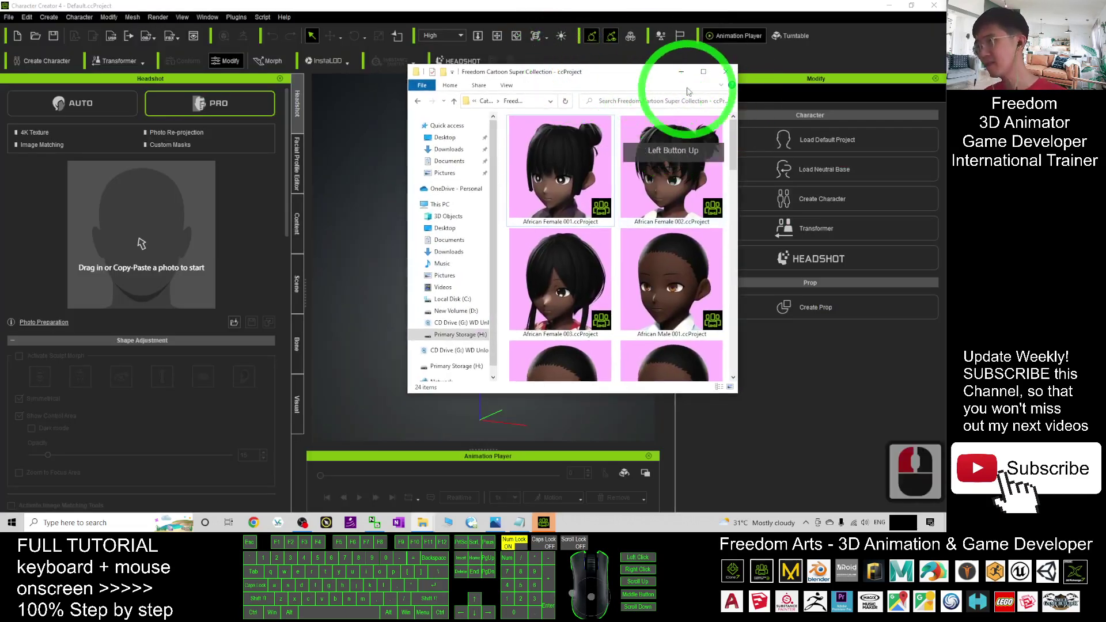
{"action": "left_click", "coordinate": [703, 71]}
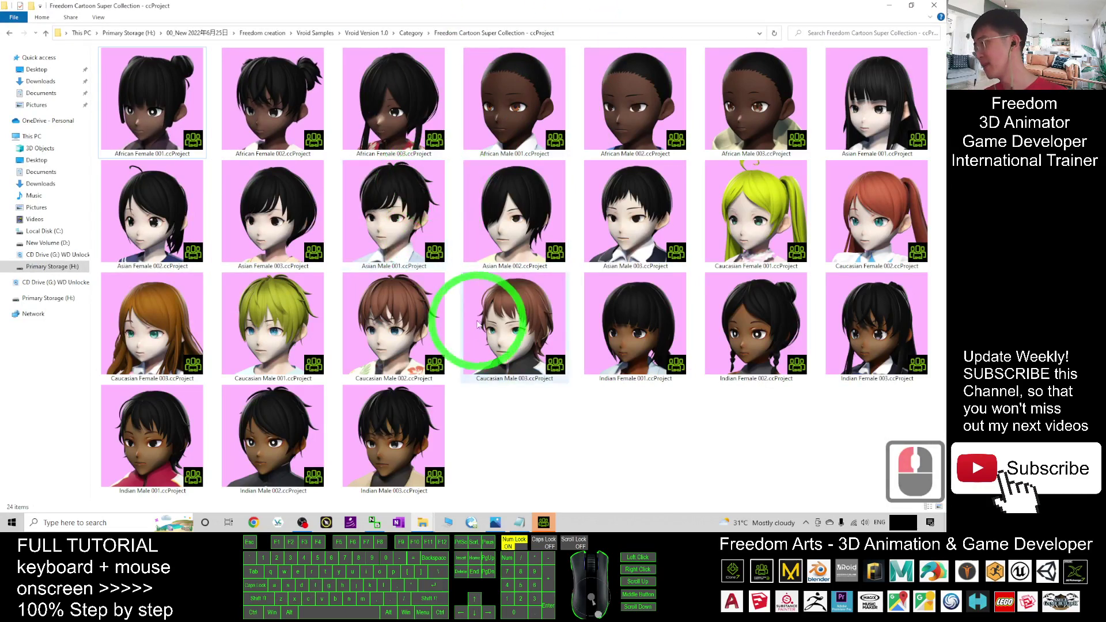
{"action": "left_click", "coordinate": [146, 238]}
{"action": "left_click_drag", "start_coordinate": [370, 13], "coordinate": [761, 109]}
{"action": "scroll", "coordinate": [838, 254], "scroll_direction": "down", "scroll_amount": 4}
{"action": "scroll", "coordinate": [864, 277], "scroll_direction": "up", "scroll_amount": 2}
{"action": "left_click_drag", "start_coordinate": [864, 179], "coordinate": [536, 344]}
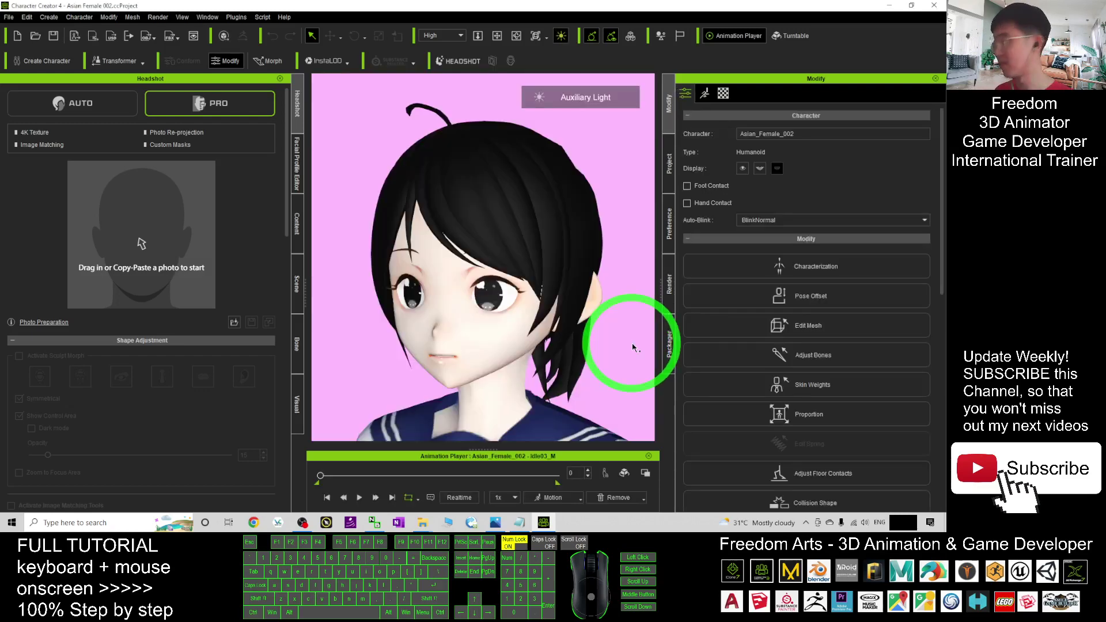
Step: Orbit to a front view of her face and browse the File > Export Send to iClone and OBJ options
{"action": "scroll", "coordinate": [571, 319], "scroll_direction": "down", "scroll_amount": 11}
{"action": "left_click_drag", "start_coordinate": [572, 334], "coordinate": [523, 292]}
{"action": "scroll", "coordinate": [592, 269], "scroll_direction": "up", "scroll_amount": 6}
{"action": "mouse_move", "coordinate": [592, 269]}
{"action": "left_mouse_down"}
{"action": "mouse_move", "coordinate": [580, 321]}
{"action": "mouse_move", "coordinate": [98, 30]}
{"action": "left_mouse_up"}
{"action": "left_click", "coordinate": [9, 16]}
{"action": "left_click", "coordinate": [38, 110]}
{"action": "left_click", "coordinate": [205, 136]}
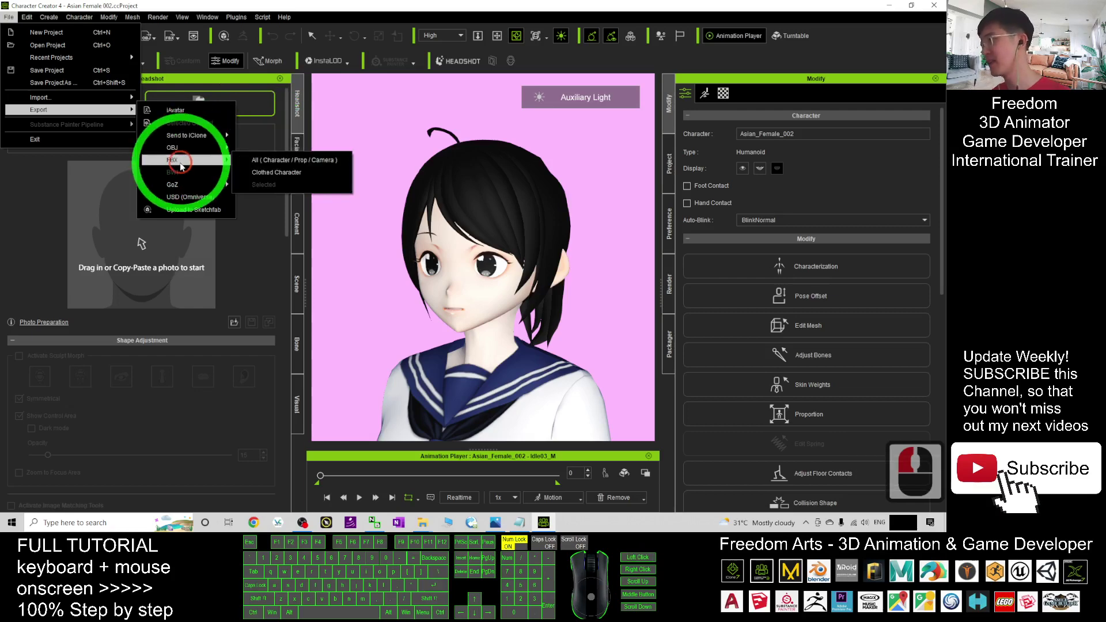
{"action": "left_click", "coordinate": [207, 148]}
Step: Close the export menu, orbit around the character, and minimize Character Creator
{"action": "left_click", "coordinate": [575, 296]}
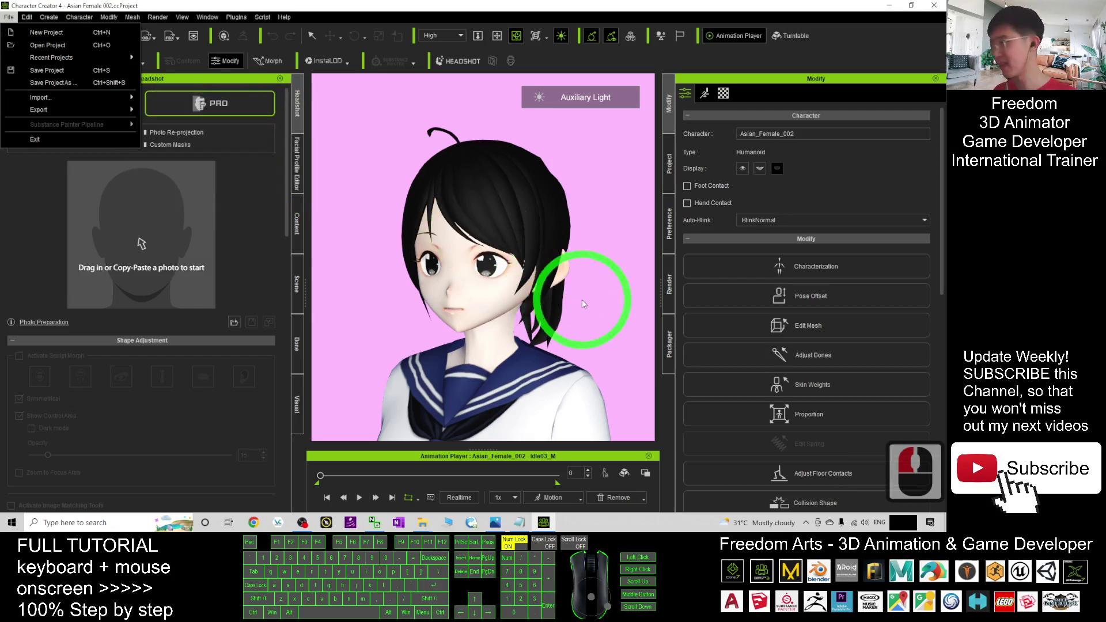
{"action": "scroll", "coordinate": [580, 311], "scroll_direction": "down", "scroll_amount": 15}
{"action": "left_click_drag", "start_coordinate": [580, 321], "coordinate": [884, 6]}
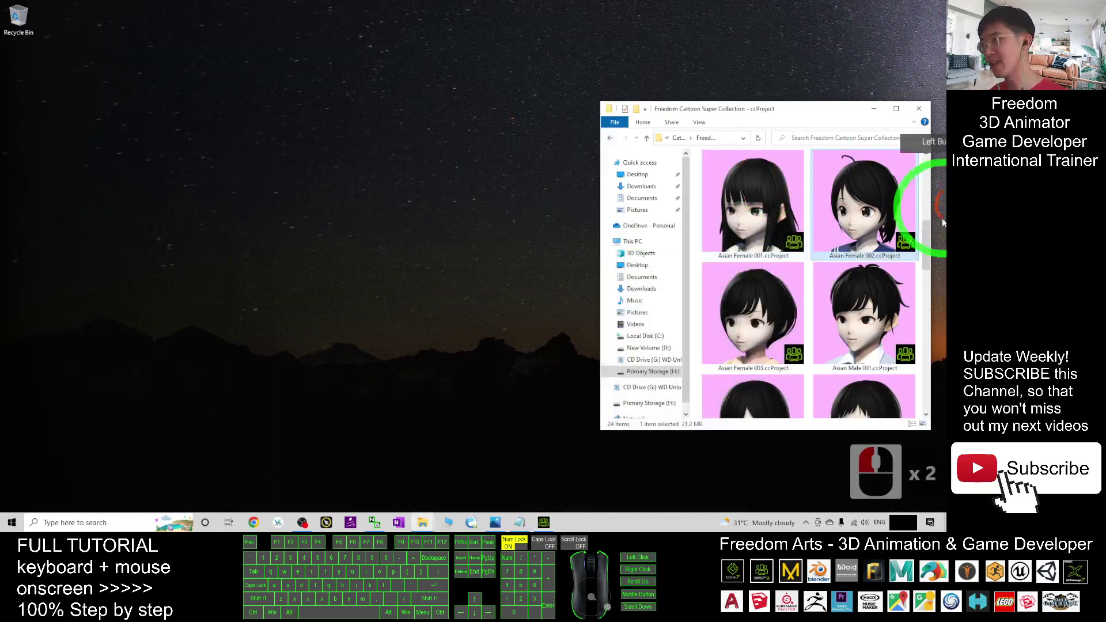
{"action": "left_click", "coordinate": [460, 432]}
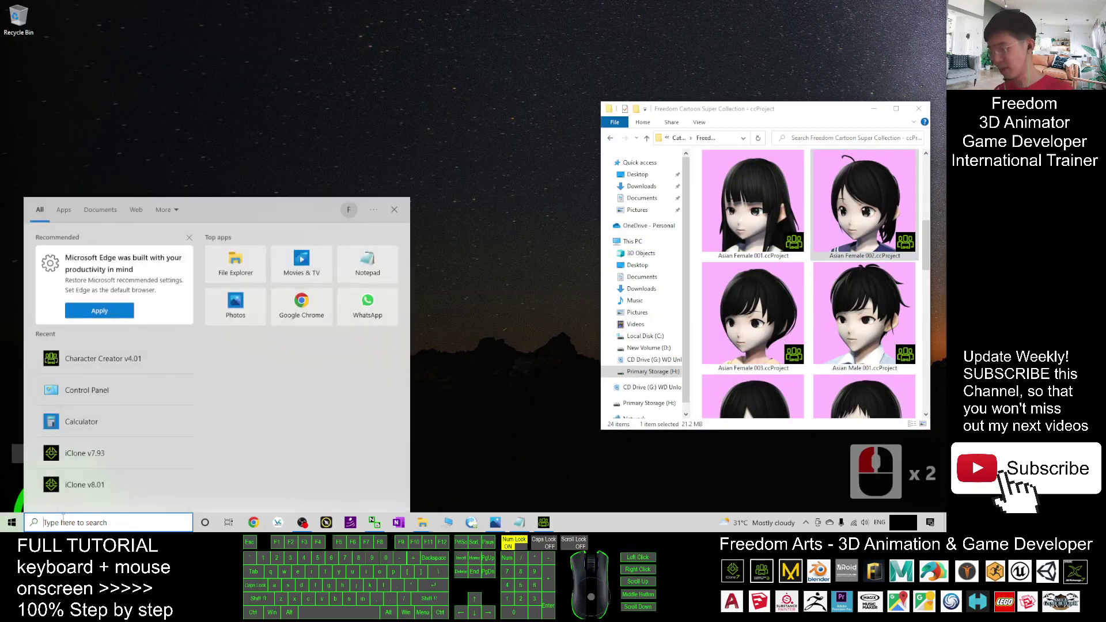
Step: Launch iClone 8 via search for 'icl', close its welcome screen, and bring up the iAvatar folder
{"action": "type", "text": "iclone"}
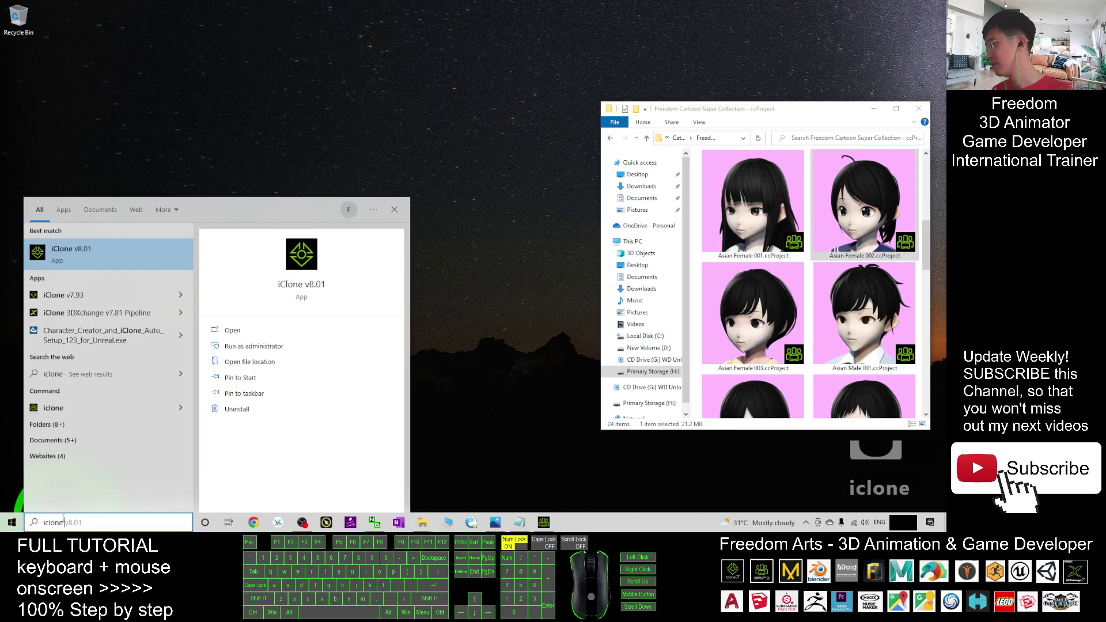
{"action": "left_click", "coordinate": [82, 254]}
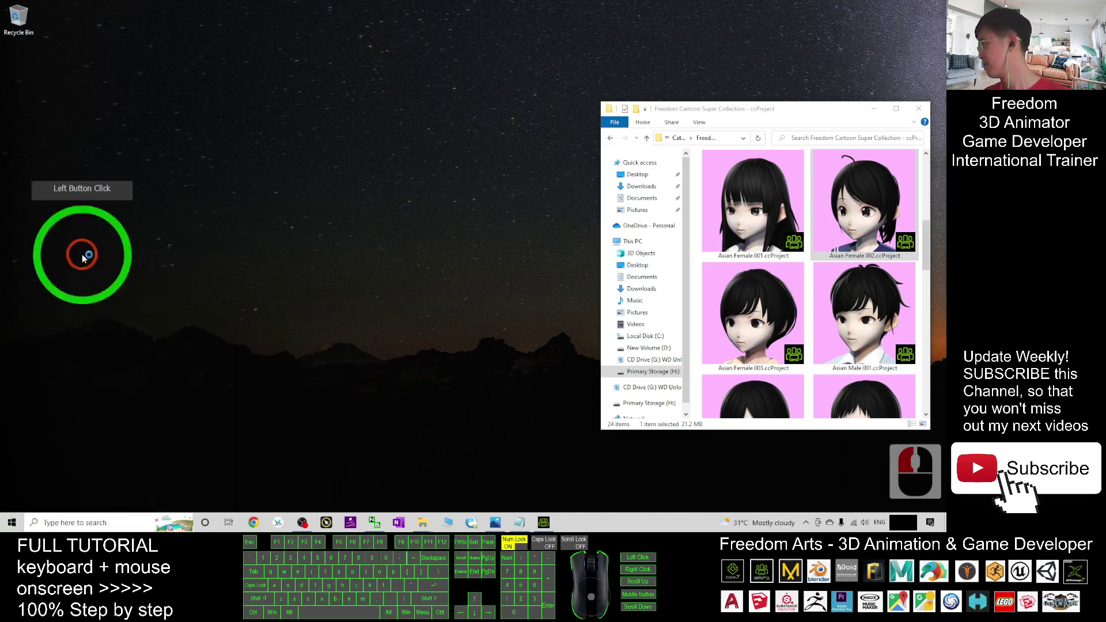
{"action": "left_click", "coordinate": [874, 111]}
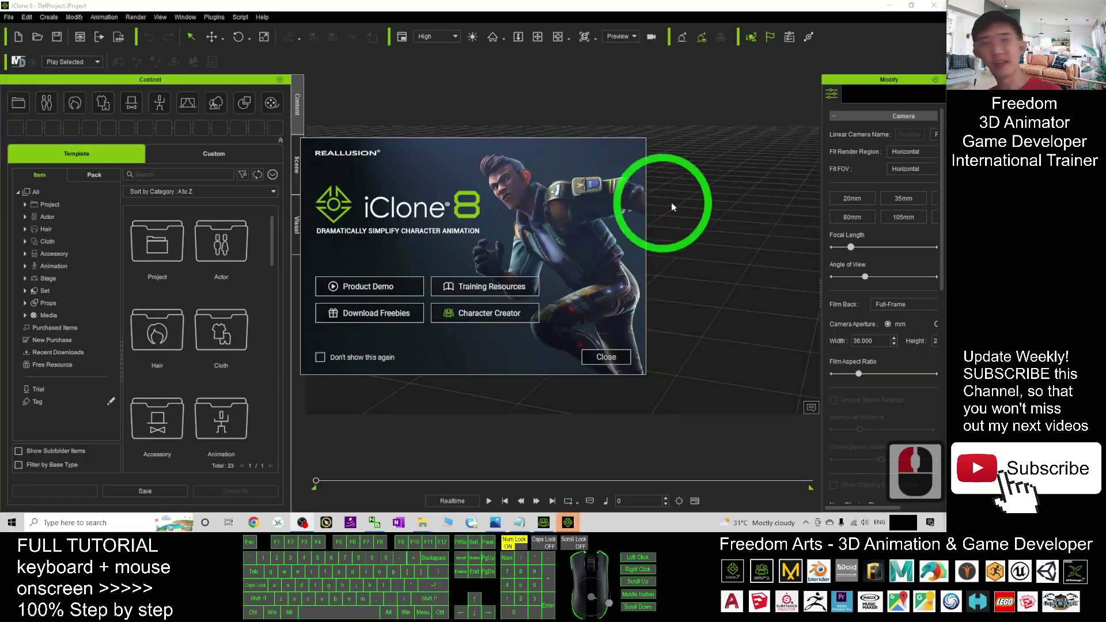
{"action": "left_click", "coordinate": [606, 357]}
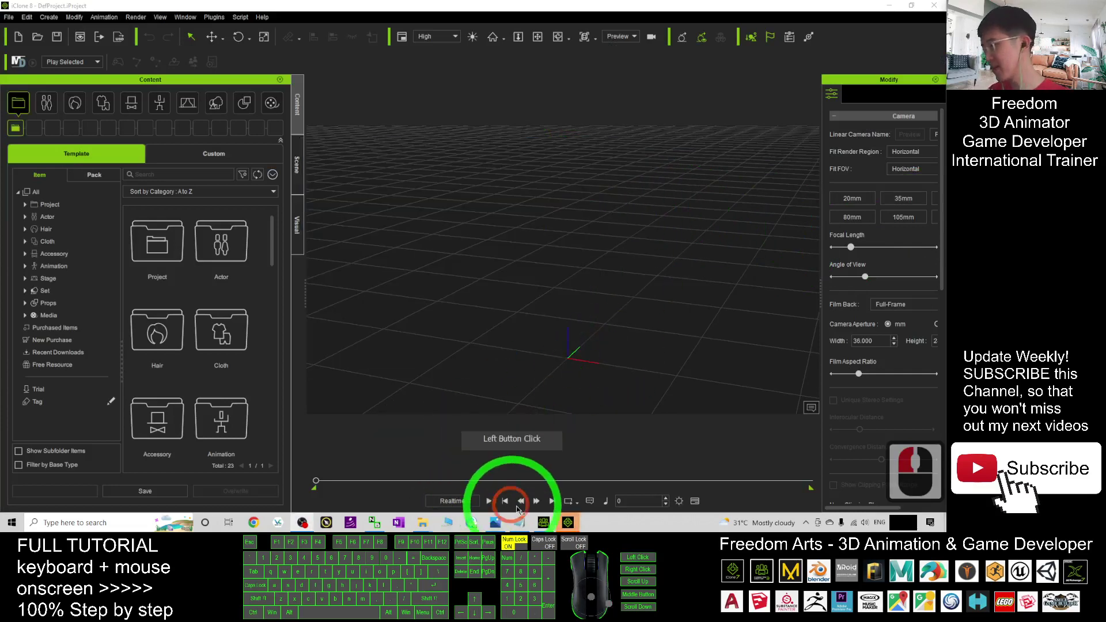
{"action": "left_click", "coordinate": [423, 523]}
{"action": "left_click", "coordinate": [492, 470]}
{"action": "left_click", "coordinate": [638, 271]}
{"action": "left_click", "coordinate": [568, 523]}
Step: Send Asian Female 002 to iClone via File > Export > Send to iClone, then minimize Character Creator
{"action": "left_click", "coordinate": [544, 455]}
{"action": "left_click", "coordinate": [38, 3]}
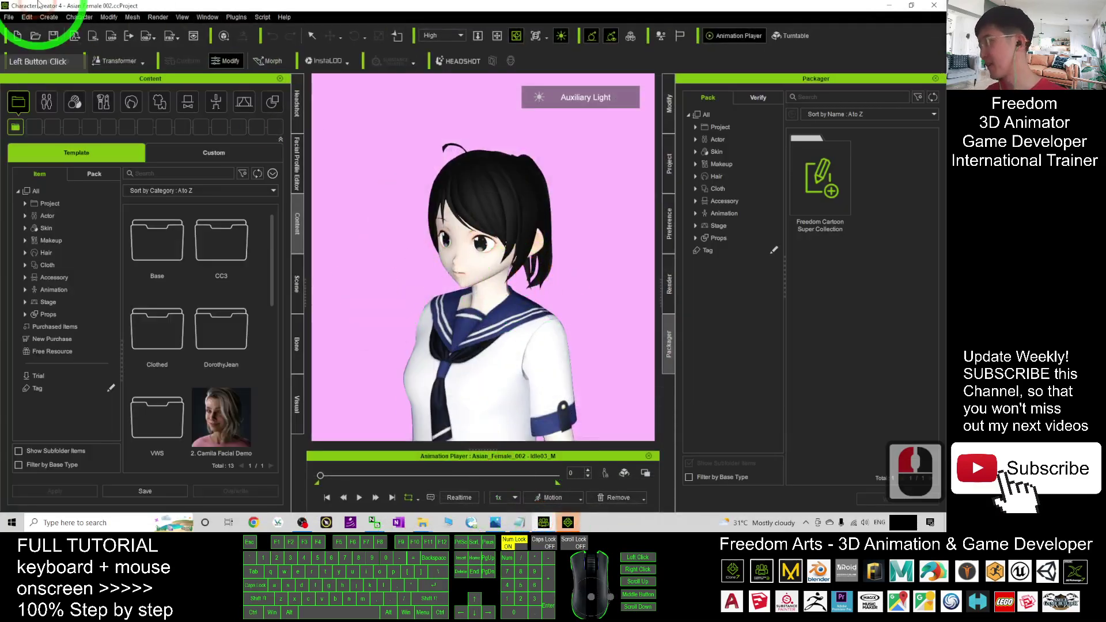
{"action": "left_click", "coordinate": [9, 17]}
{"action": "left_click", "coordinate": [38, 109]}
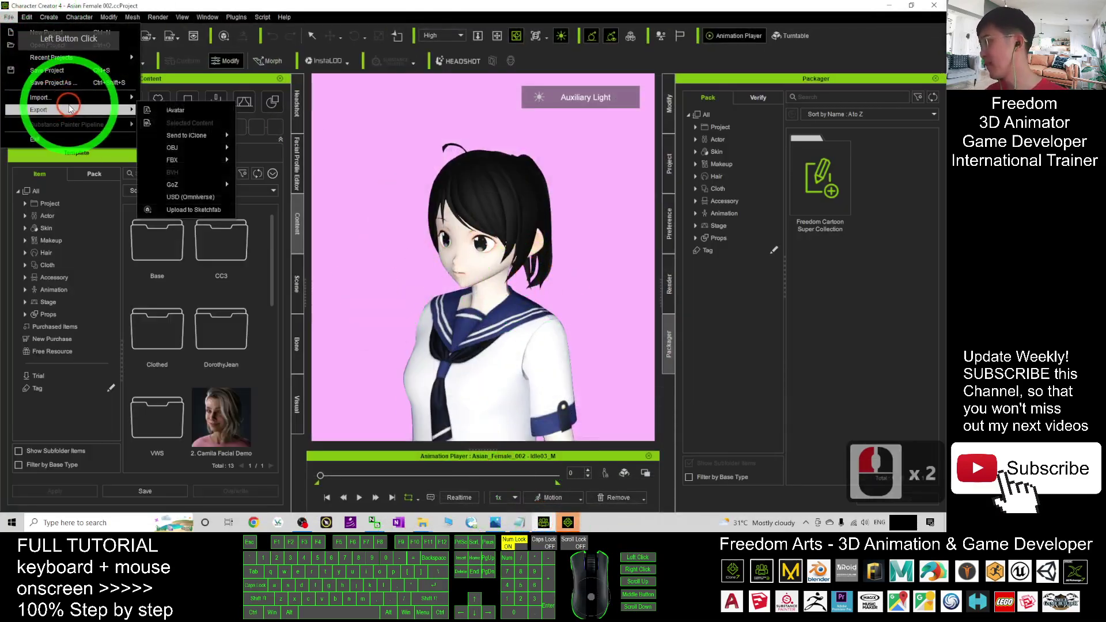
{"action": "left_click", "coordinate": [190, 134]}
{"action": "left_click", "coordinate": [272, 137]}
{"action": "left_click", "coordinate": [551, 367]}
Step: Click through the iAvatar thumbnails and move the folder window aside
{"action": "left_click", "coordinate": [888, 5]}
{"action": "left_click", "coordinate": [605, 251]}
{"action": "left_click", "coordinate": [631, 159]}
{"action": "left_click", "coordinate": [709, 313]}
{"action": "left_click", "coordinate": [699, 164]}
{"action": "left_click", "coordinate": [670, 281]}
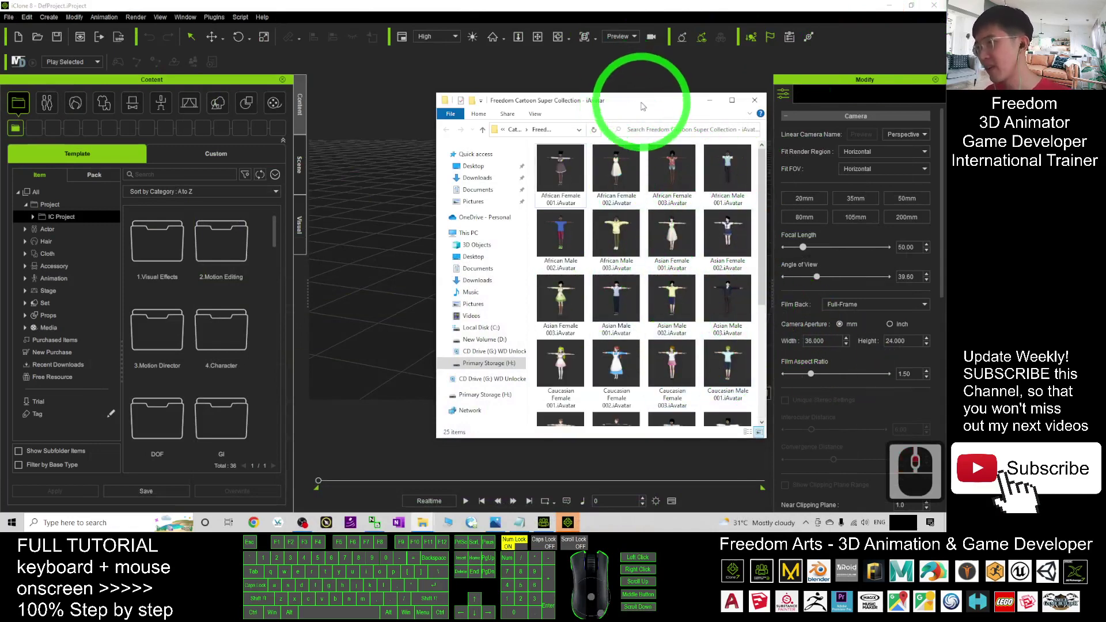
{"action": "left_click_drag", "start_coordinate": [643, 106], "coordinate": [809, 128]}
Step: Drag Asian Female 003.iAvatar into the iClone scene and zoom to frame her
{"action": "left_click_drag", "start_coordinate": [725, 321], "coordinate": [550, 344]}
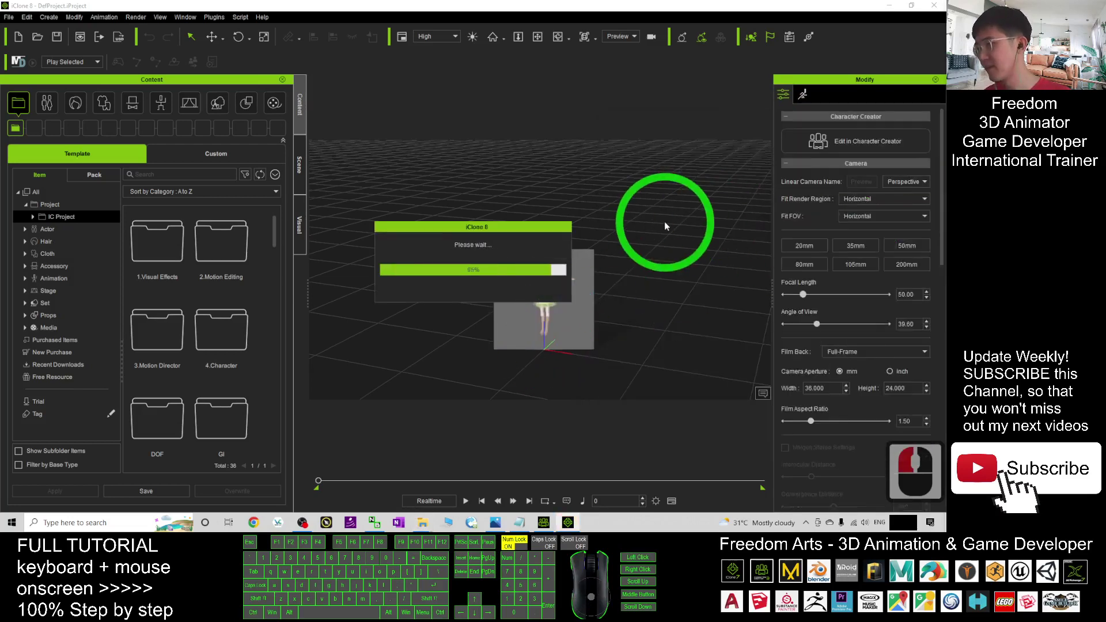
{"action": "scroll", "coordinate": [534, 252], "scroll_direction": "up", "scroll_amount": 17}
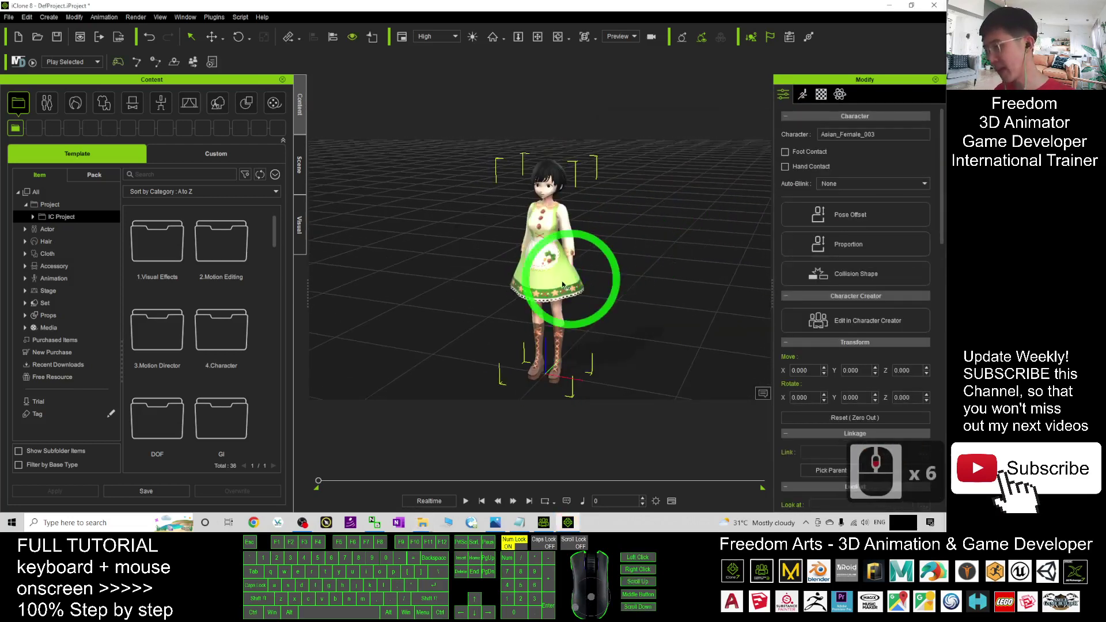
{"action": "scroll", "coordinate": [546, 209], "scroll_direction": "down", "scroll_amount": 11}
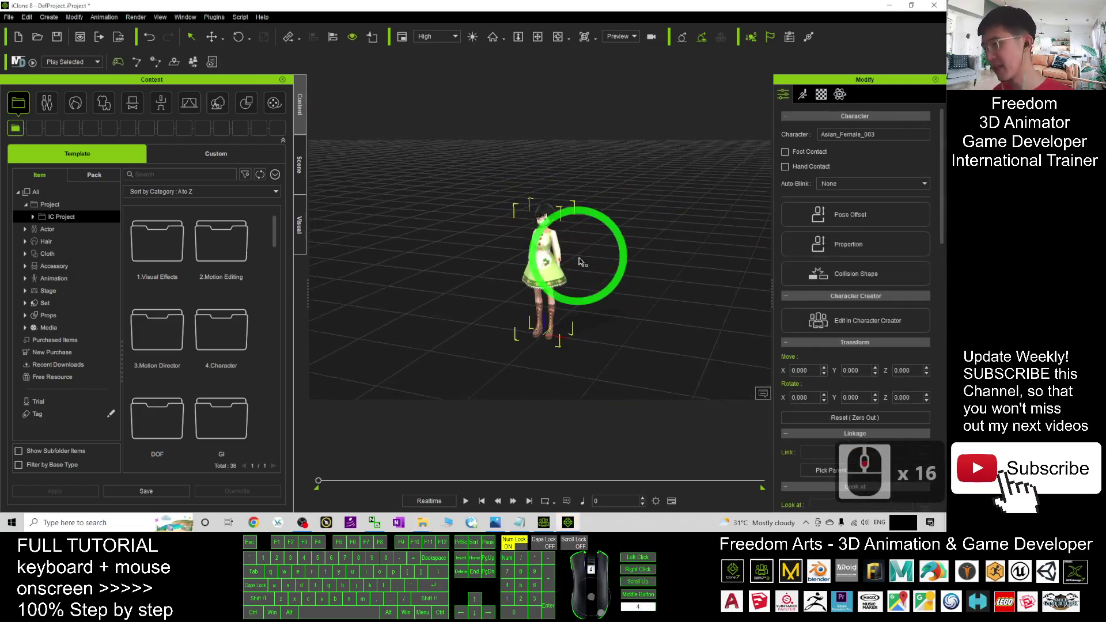
Step: Bring the iAvatar folder forward and drag Asian Female 002.iAvatar into the scene
{"action": "left_click", "coordinate": [422, 523]}
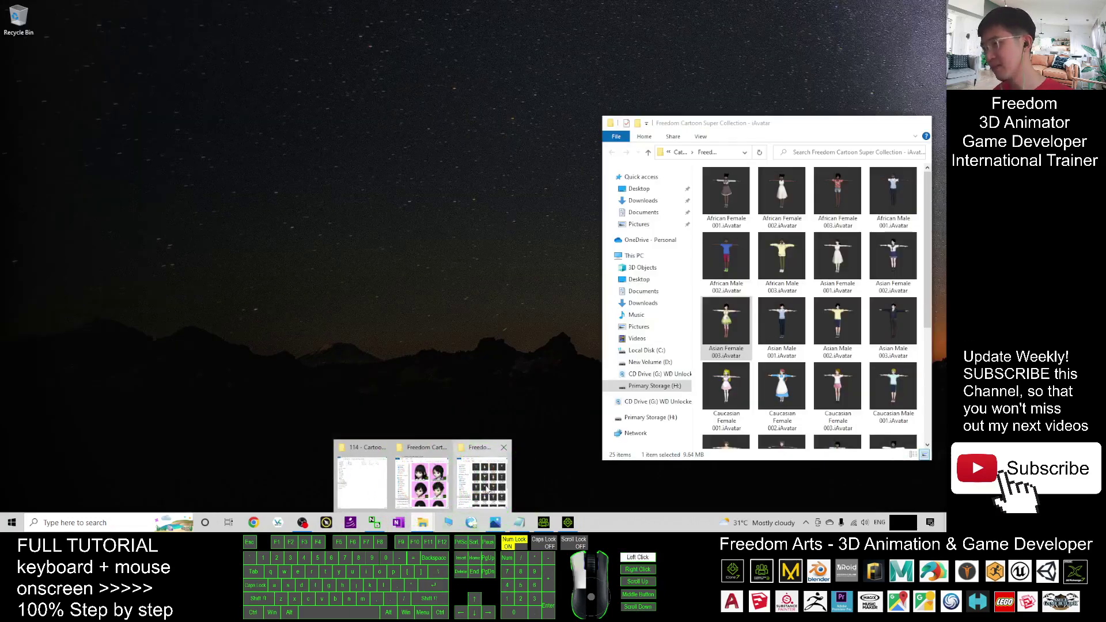
{"action": "left_click", "coordinate": [486, 489]}
{"action": "left_click_drag", "start_coordinate": [893, 270], "coordinate": [478, 318]}
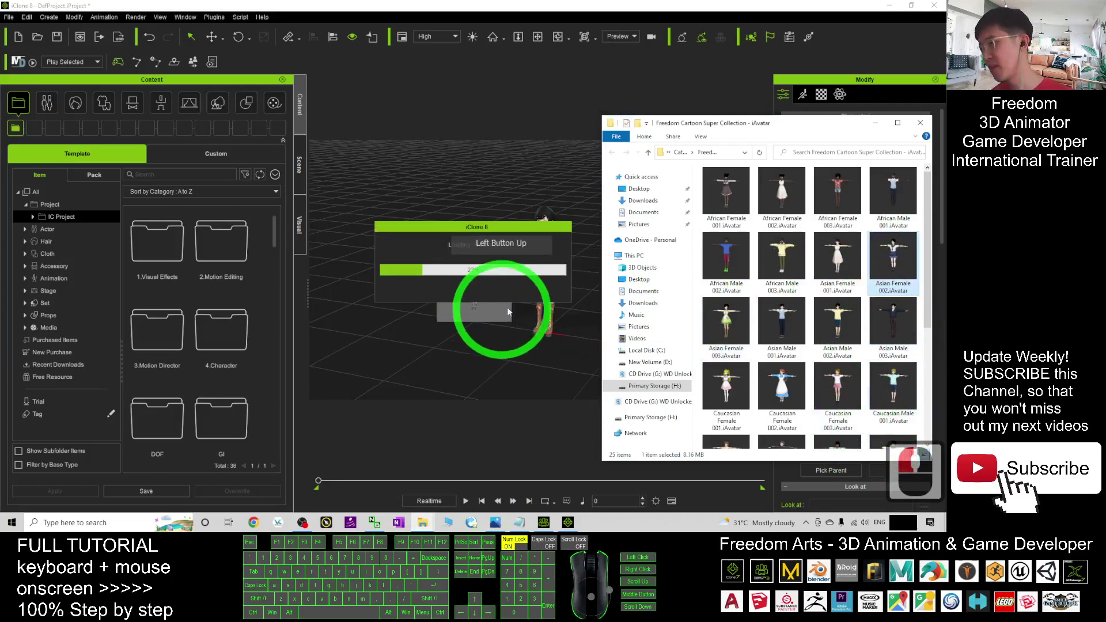